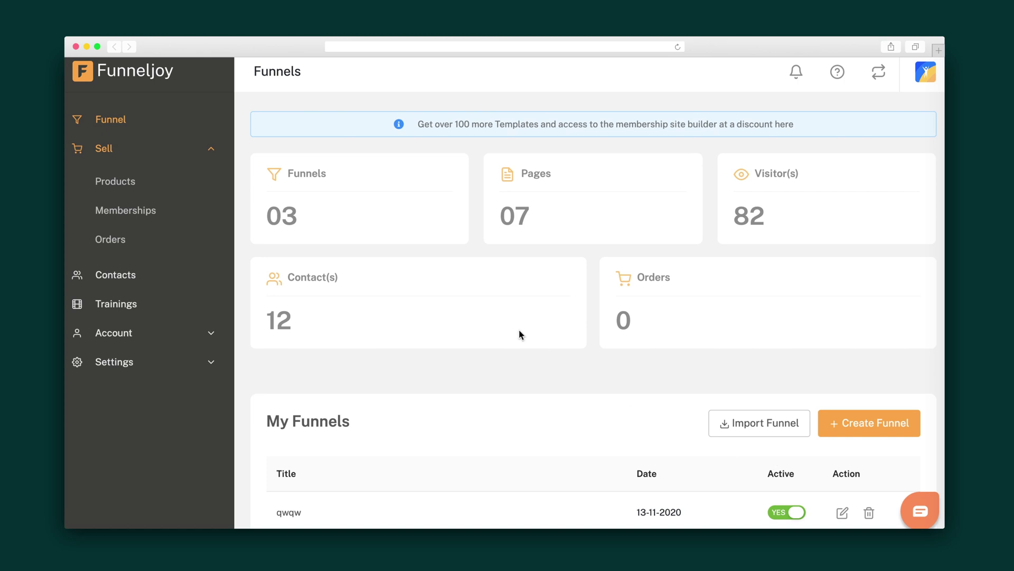
Step: Look through the sub-account switcher and the Team member invitation section
left_click(877, 80)
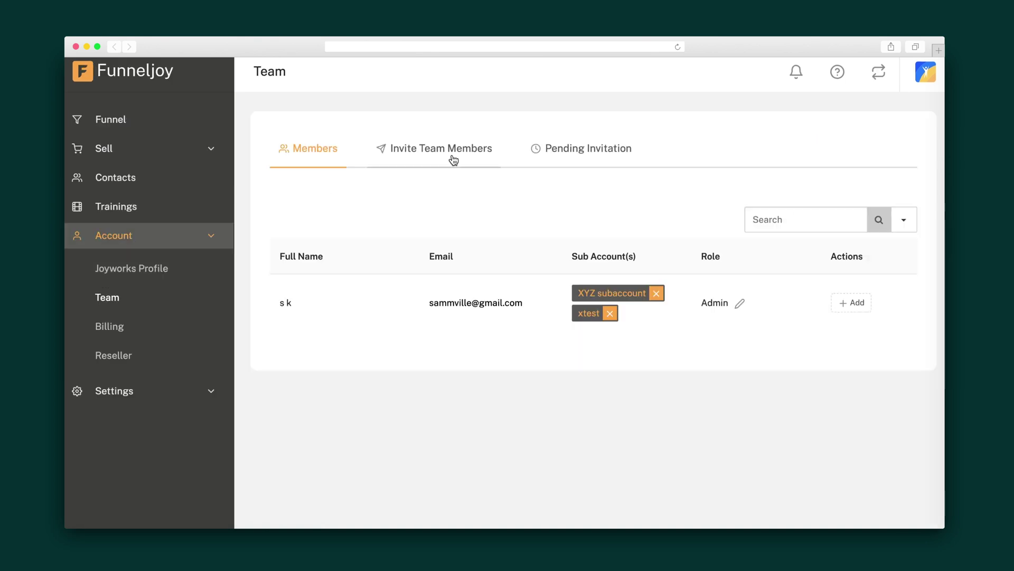
left_click(452, 158)
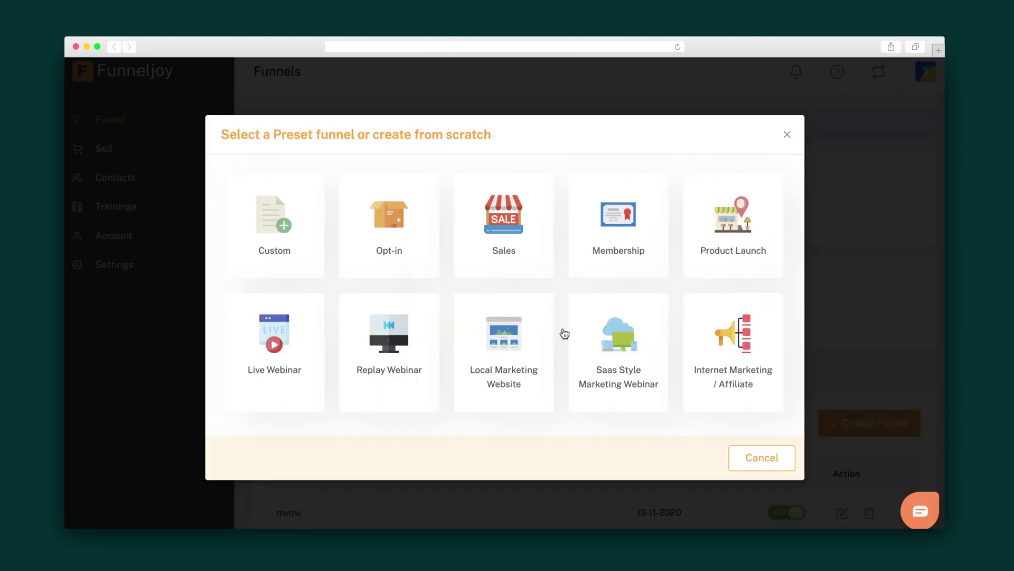
Step: Create the Opt-in funnel 'optin12' and start adding a page named 'newpage'
left_click(393, 234)
type("optin12")
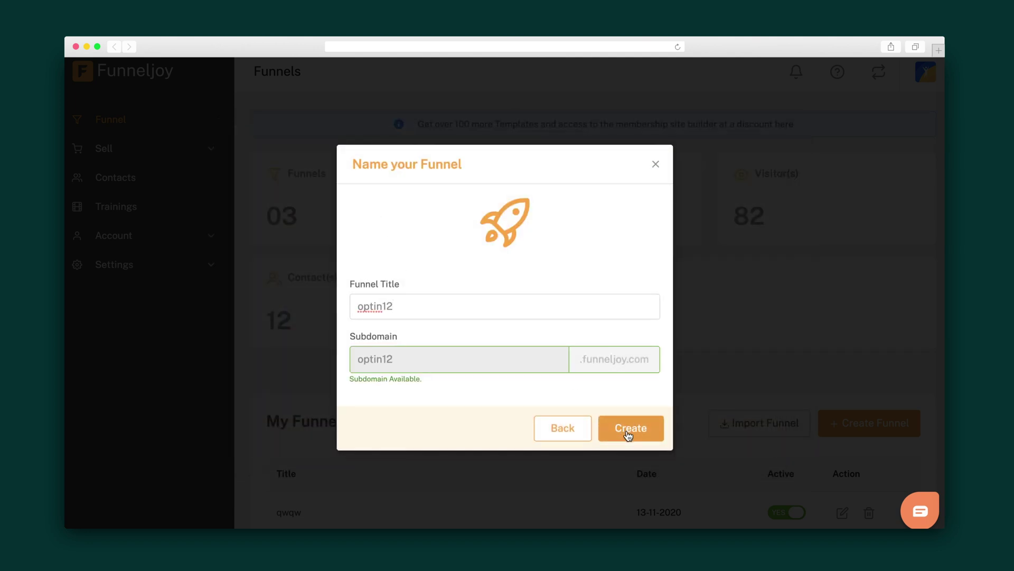
left_click(627, 434)
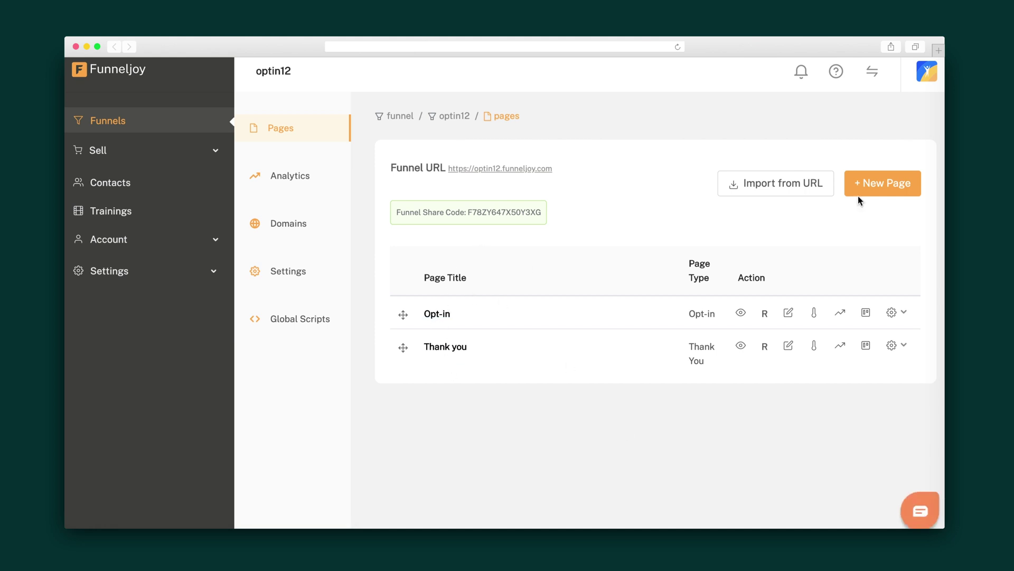
left_click(867, 184)
left_click(488, 267)
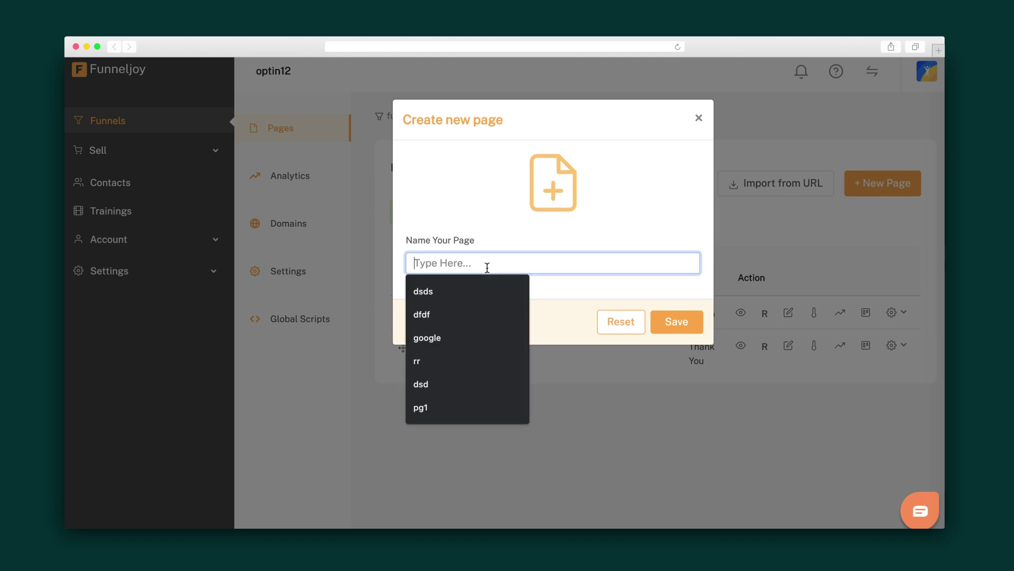
type("newpage")
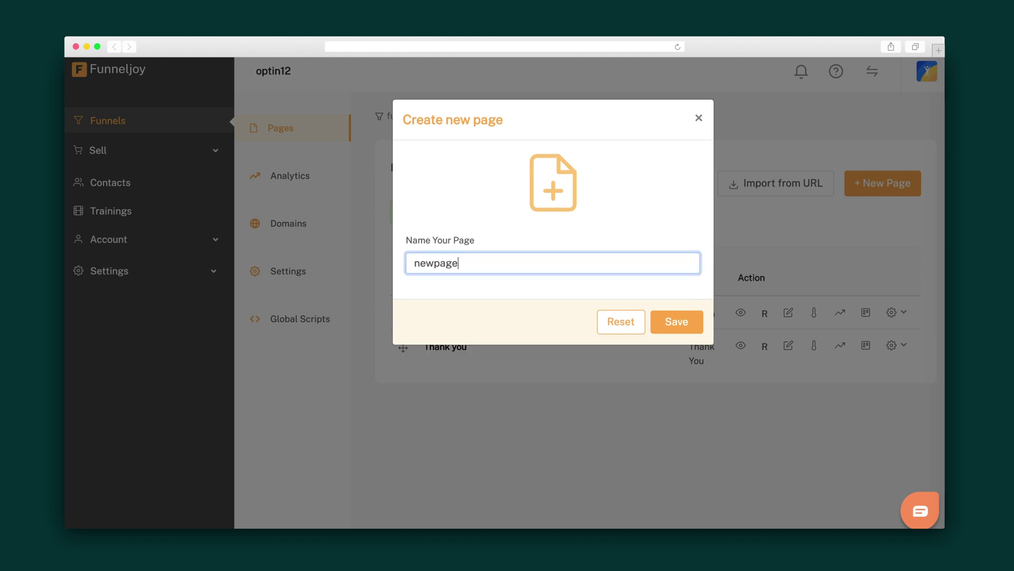
scroll(528, 335, "down", 6)
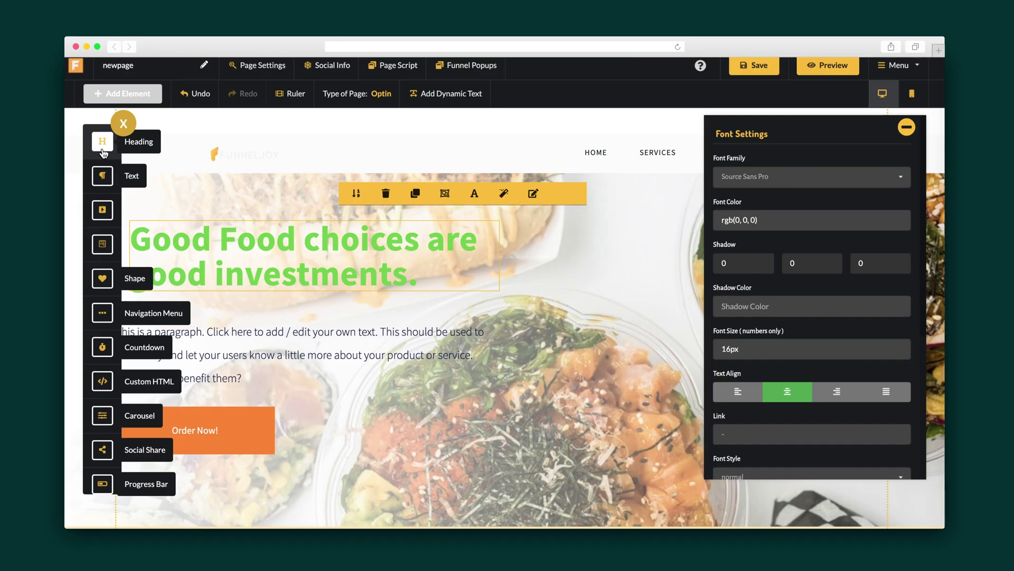
Step: Insert a Form Elements button and set its Order Now background to rgb(102, 18, 18)
left_click(104, 246)
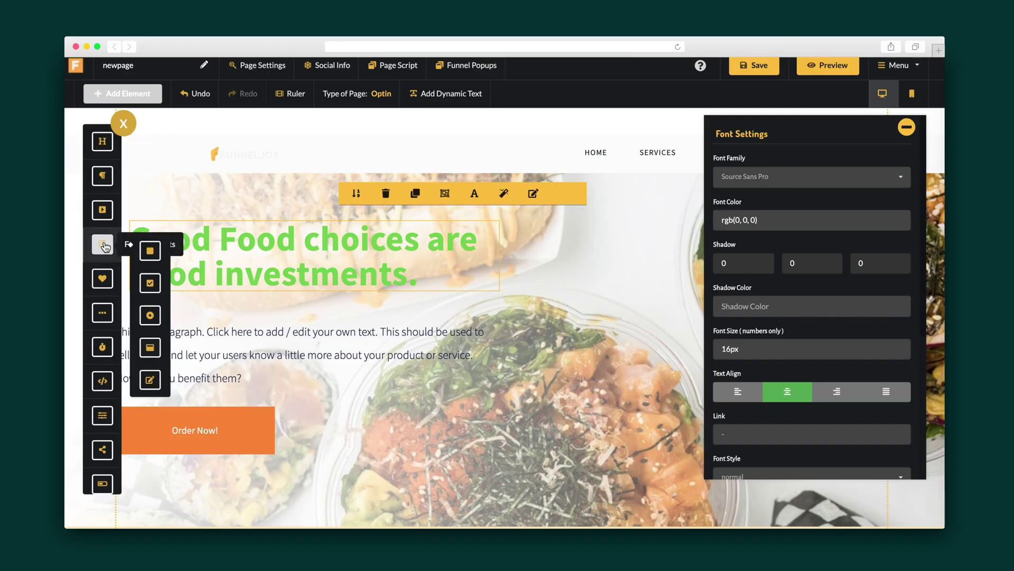
left_click(147, 251)
mouse_move(233, 335)
left_mouse_down()
mouse_move(388, 315)
mouse_move(238, 339)
left_mouse_up()
left_click(790, 278)
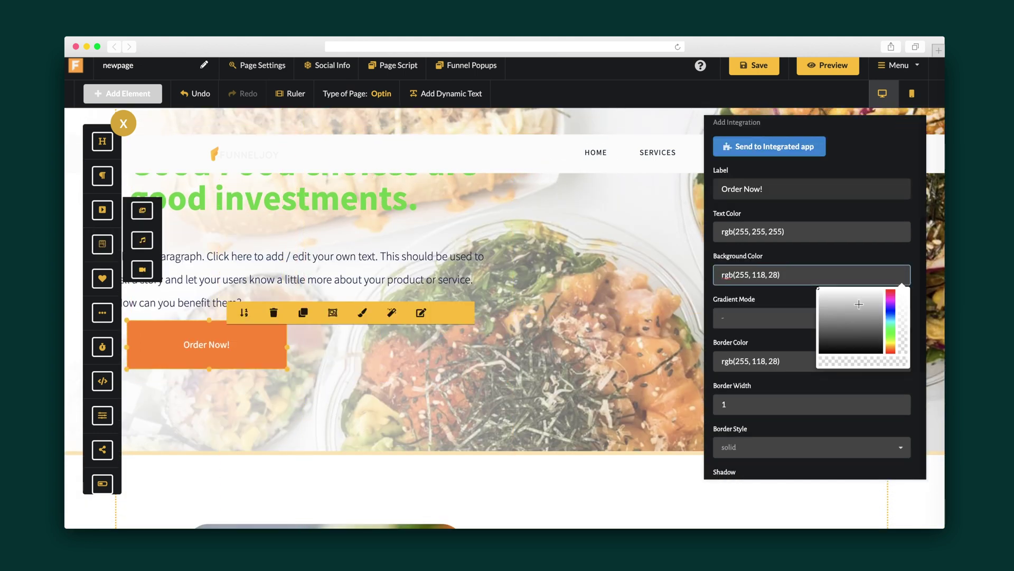
left_click_drag(858, 304, 872, 328)
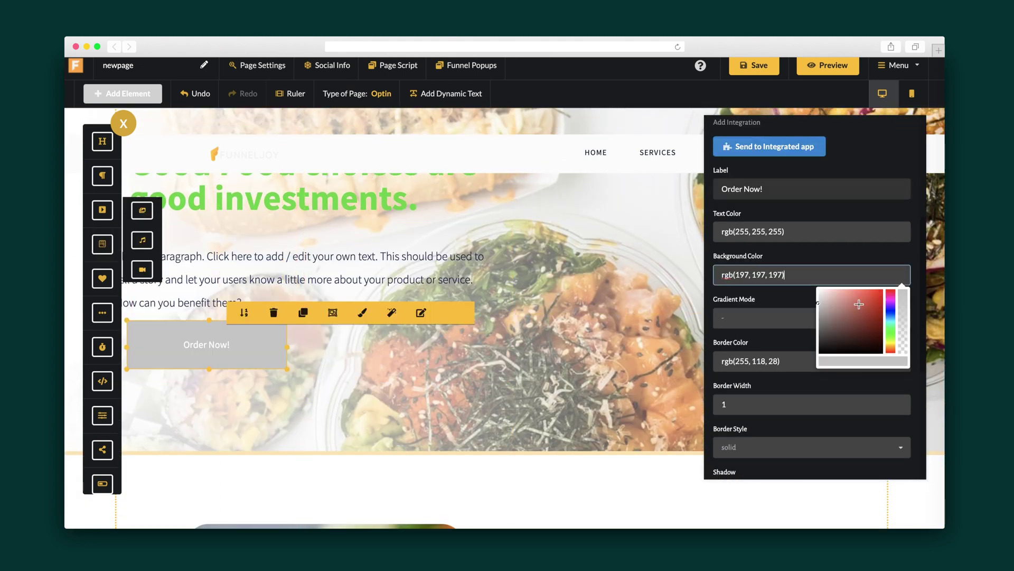
left_click(835, 250)
scroll(834, 250, "down", 5)
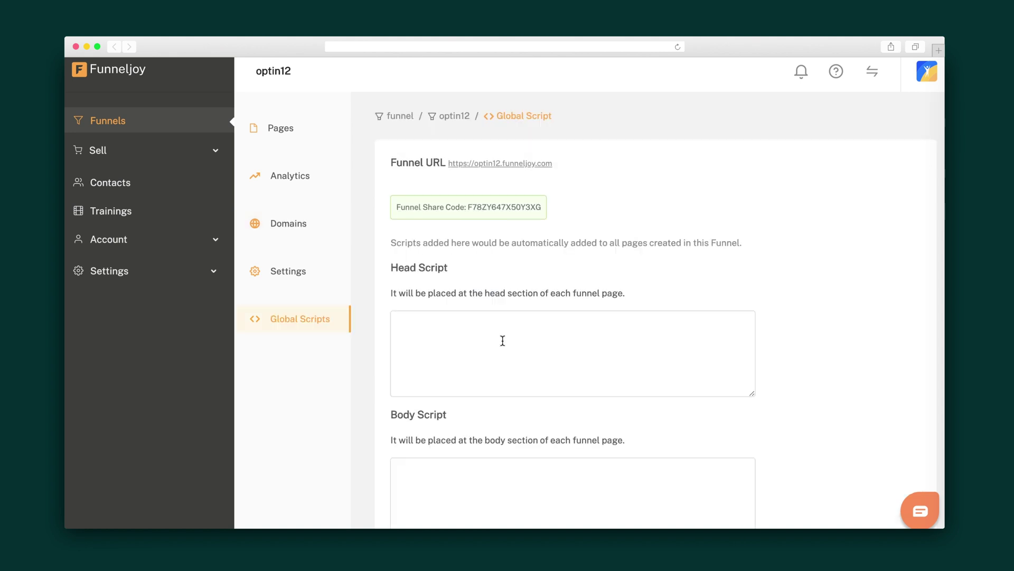
scroll(503, 341, "down", 2)
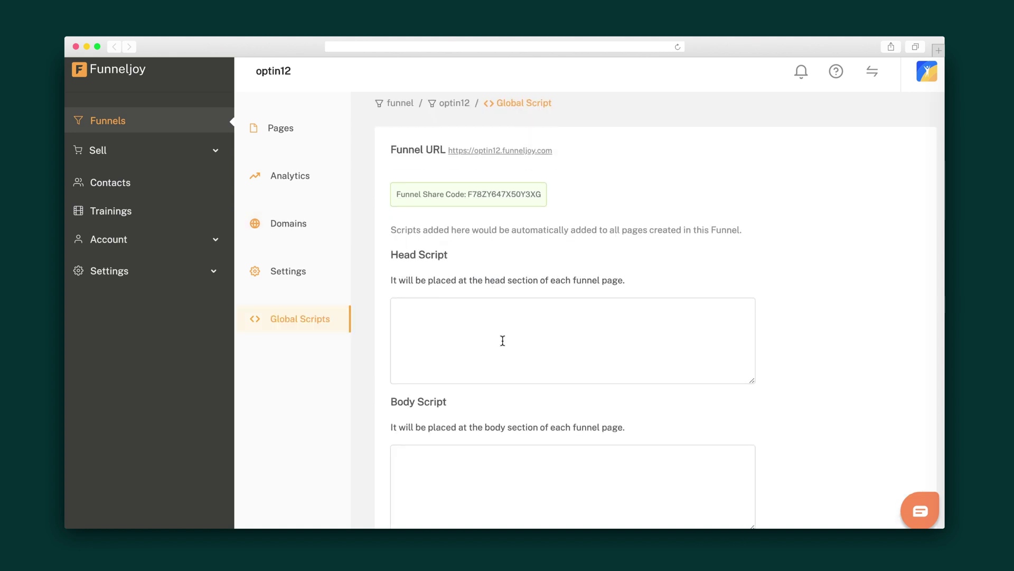
scroll(502, 340, "up", 2)
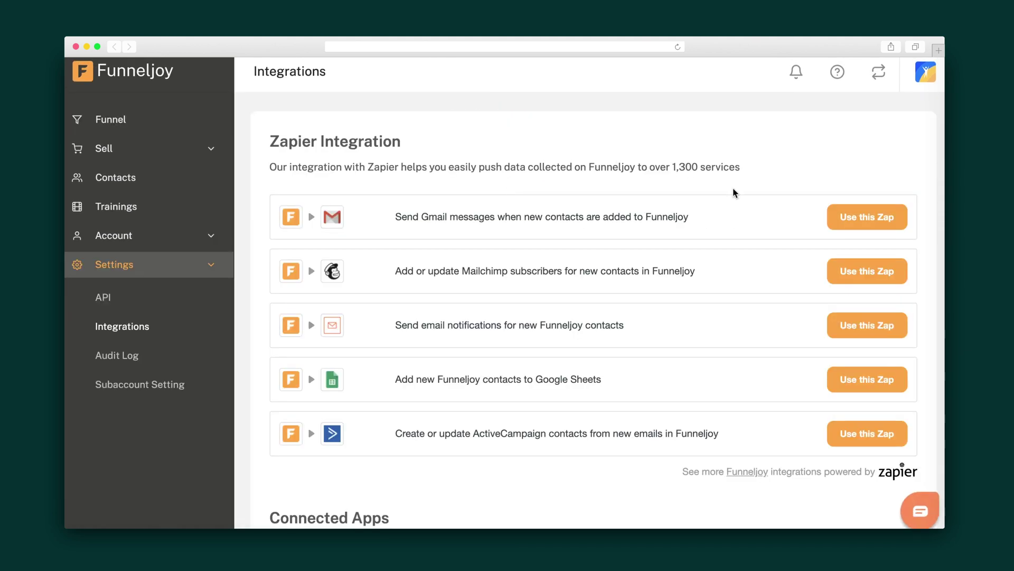
scroll(734, 193, "down", 4)
scroll(733, 193, "down", 2)
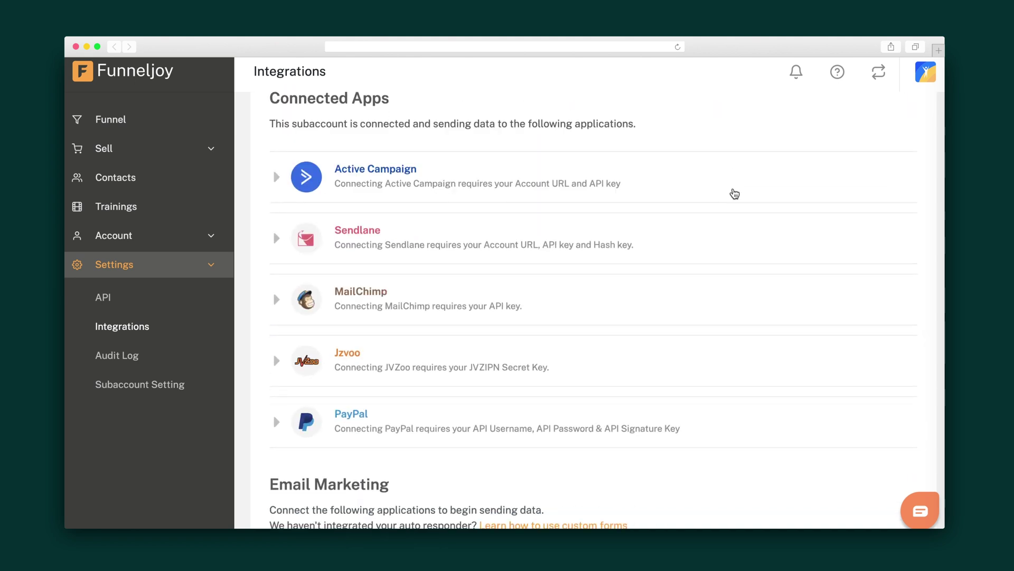
scroll(514, 220, "down", 1)
scroll(514, 220, "down", 5)
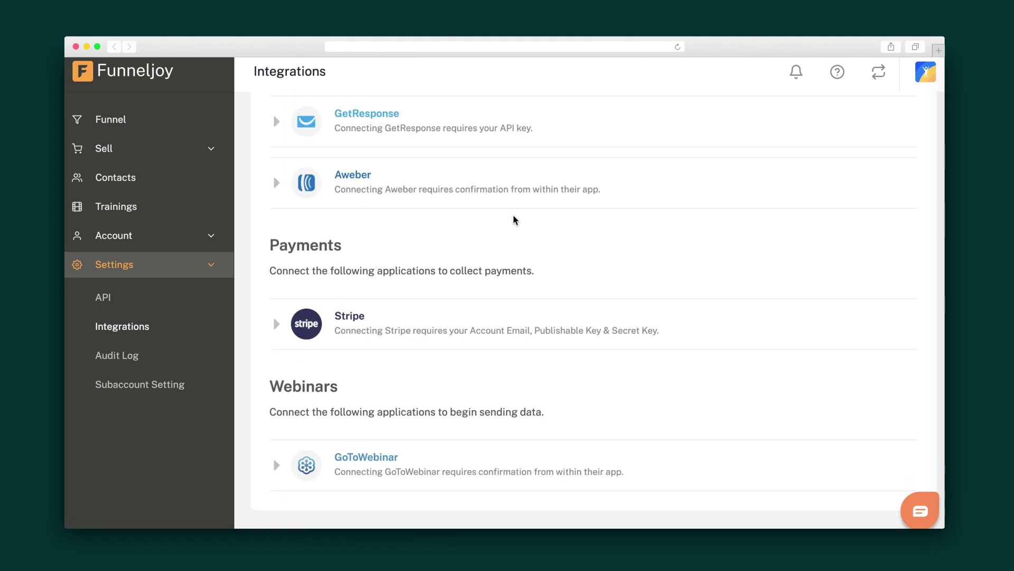